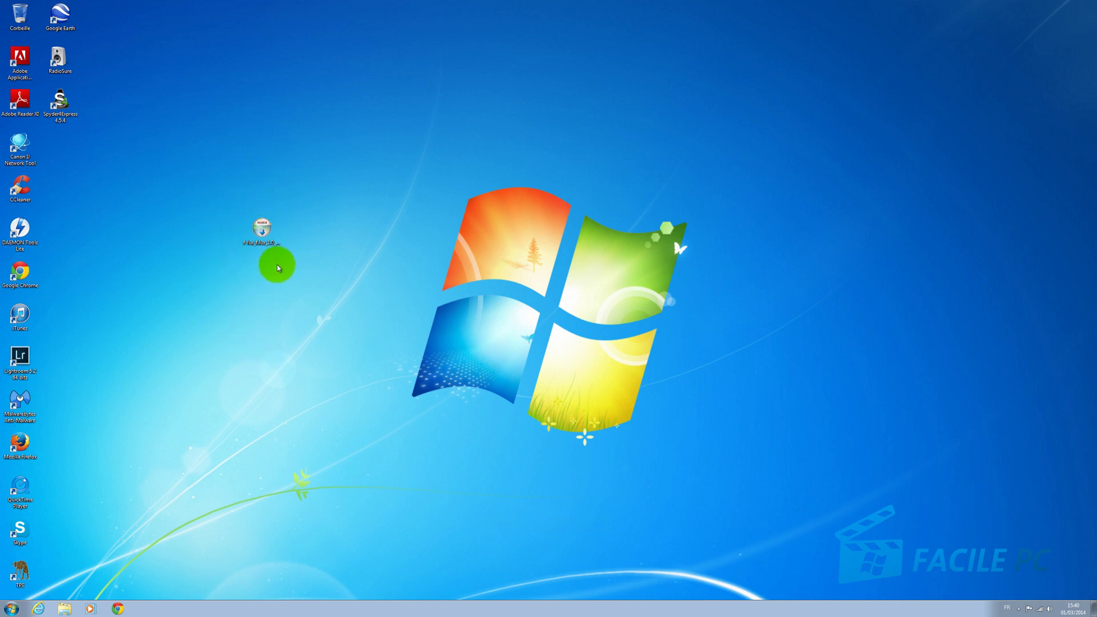
Run the f.lux 1.0 installer from the desktop, accept its license agreement and install it.
{"action": "double_click", "coordinate": [264, 231]}
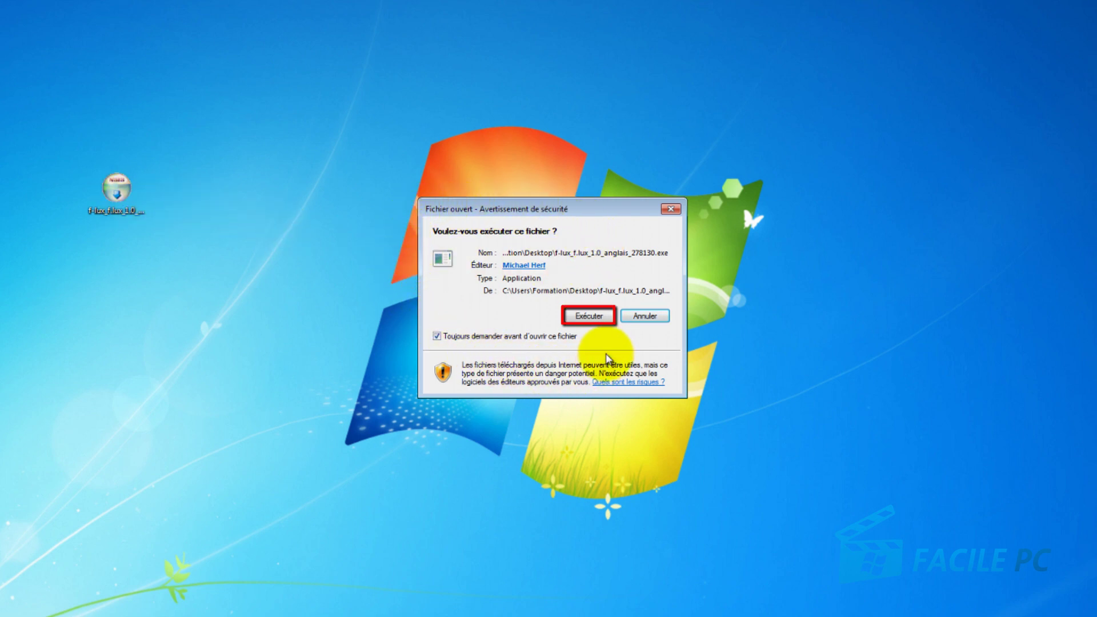
{"action": "left_click", "coordinate": [589, 316]}
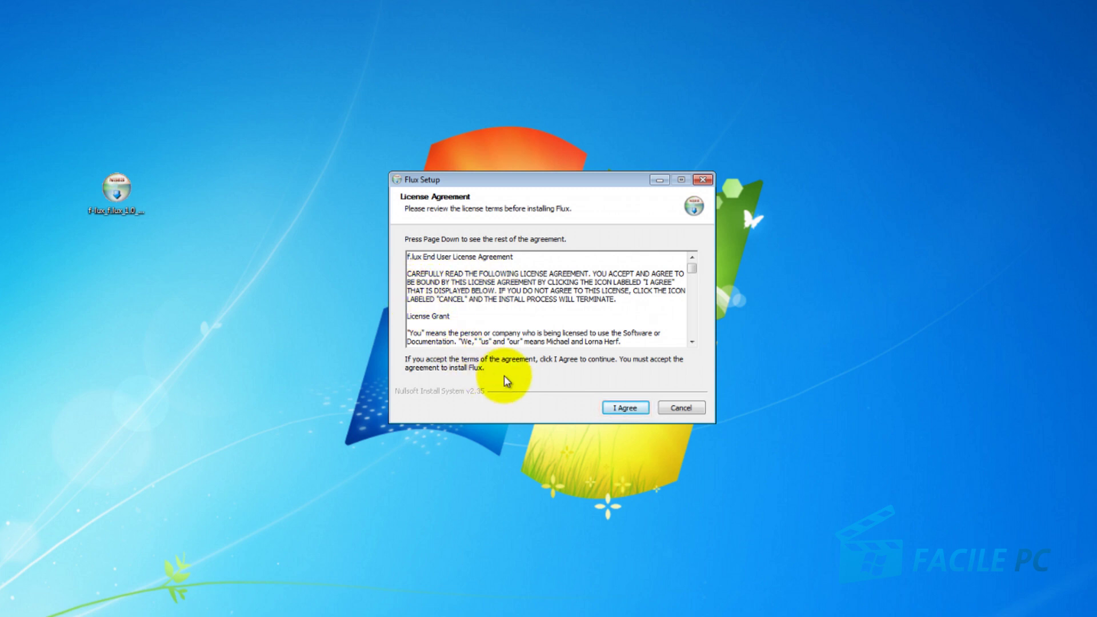
{"action": "left_click", "coordinate": [622, 407]}
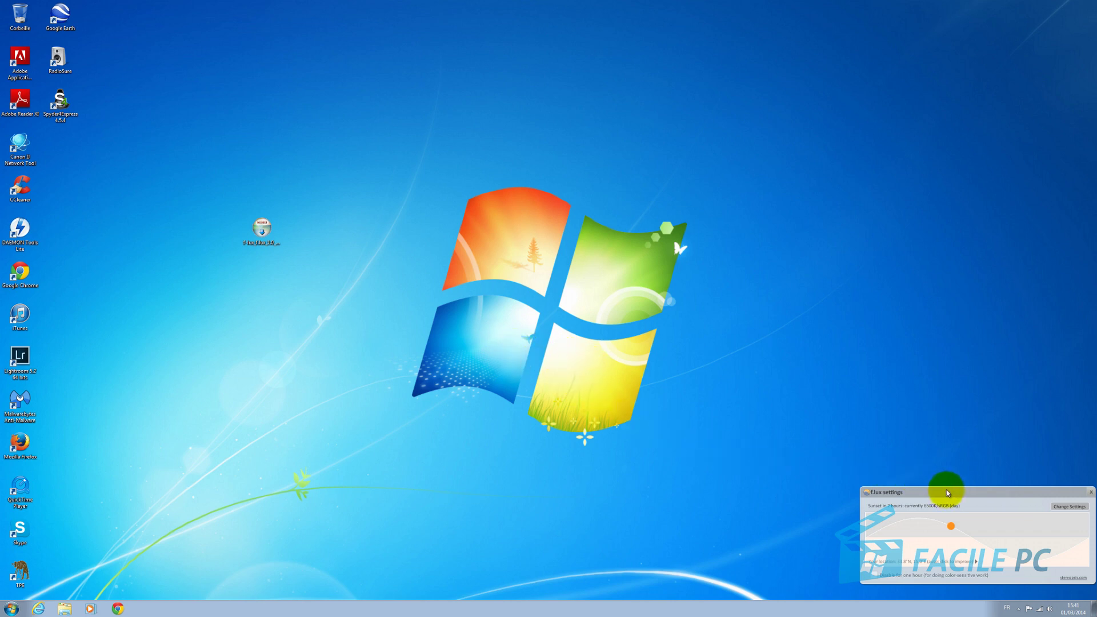
Move the f.lux settings window to the middle of the desktop and open its lighting settings for editing.
{"action": "left_click_drag", "start_coordinate": [947, 489], "coordinate": [480, 293]}
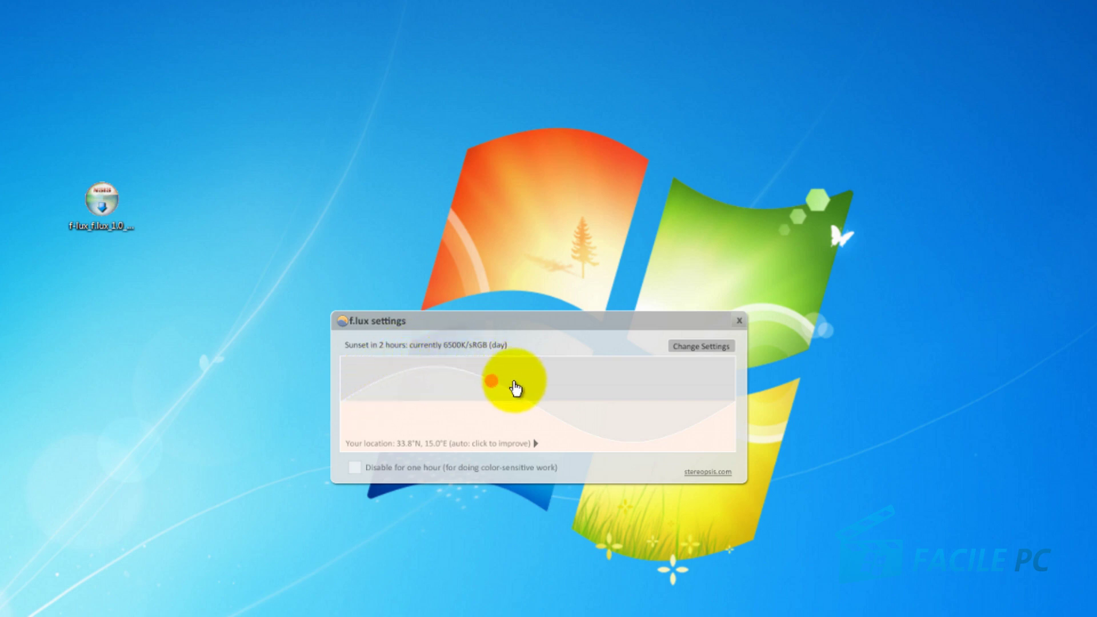
{"action": "left_click", "coordinate": [708, 346]}
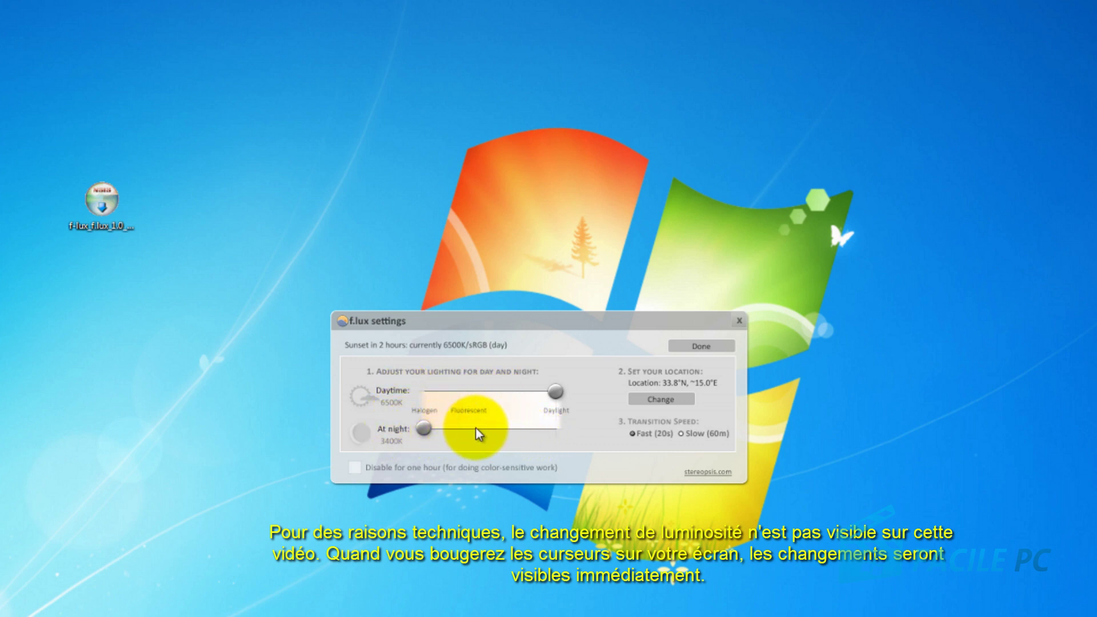
Try the daytime lighting at 3400K (Halogen), and return it to 6500K (Daylight).
{"action": "left_click", "coordinate": [555, 391]}
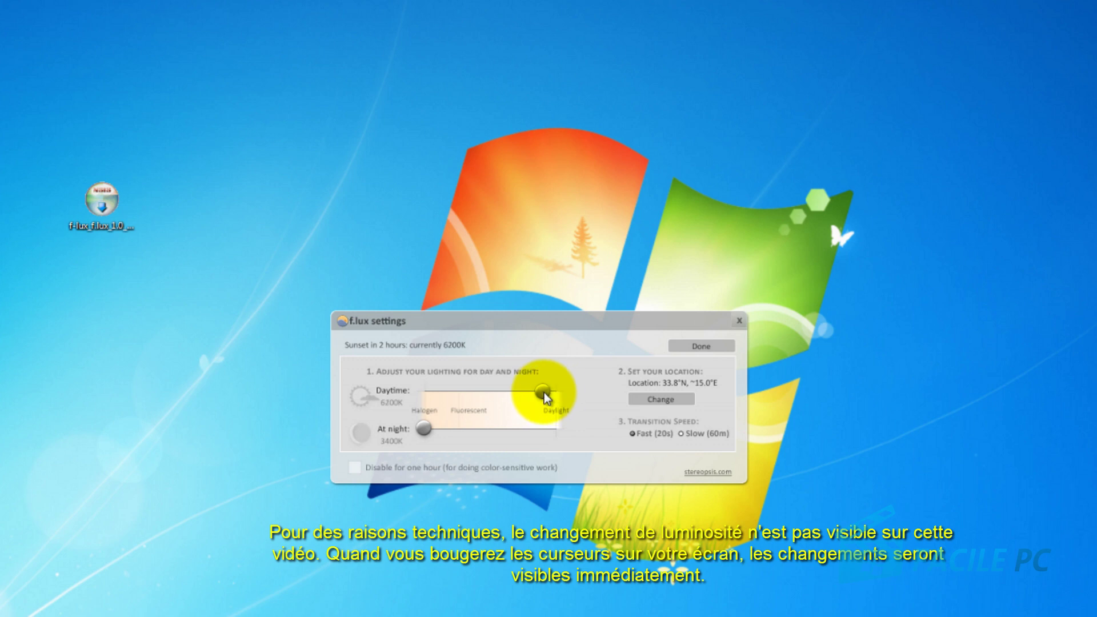
{"action": "left_click_drag", "start_coordinate": [533, 392], "coordinate": [423, 395]}
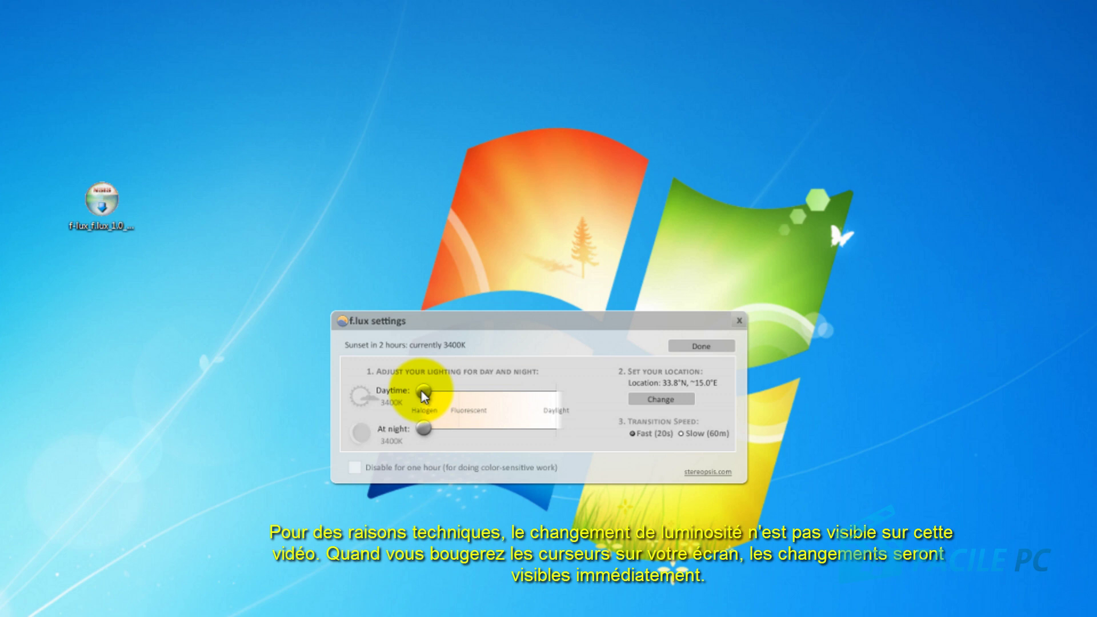
{"action": "left_click_drag", "start_coordinate": [423, 395], "coordinate": [563, 392]}
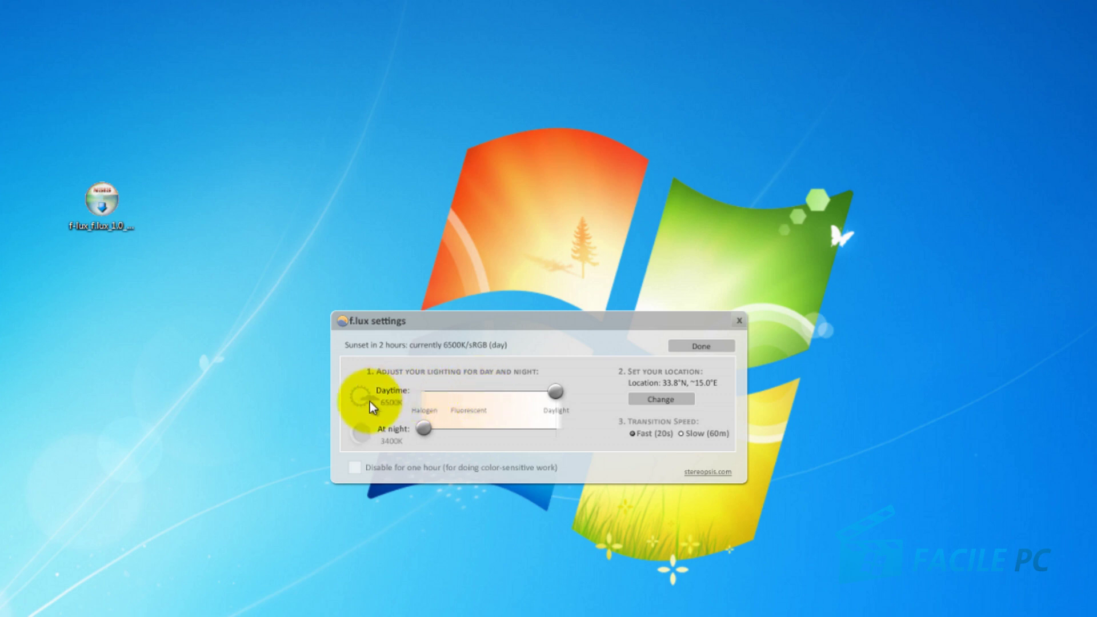
Set the at-night lighting to 5000K, between Fluorescent and Daylight.
{"action": "left_click", "coordinate": [420, 430]}
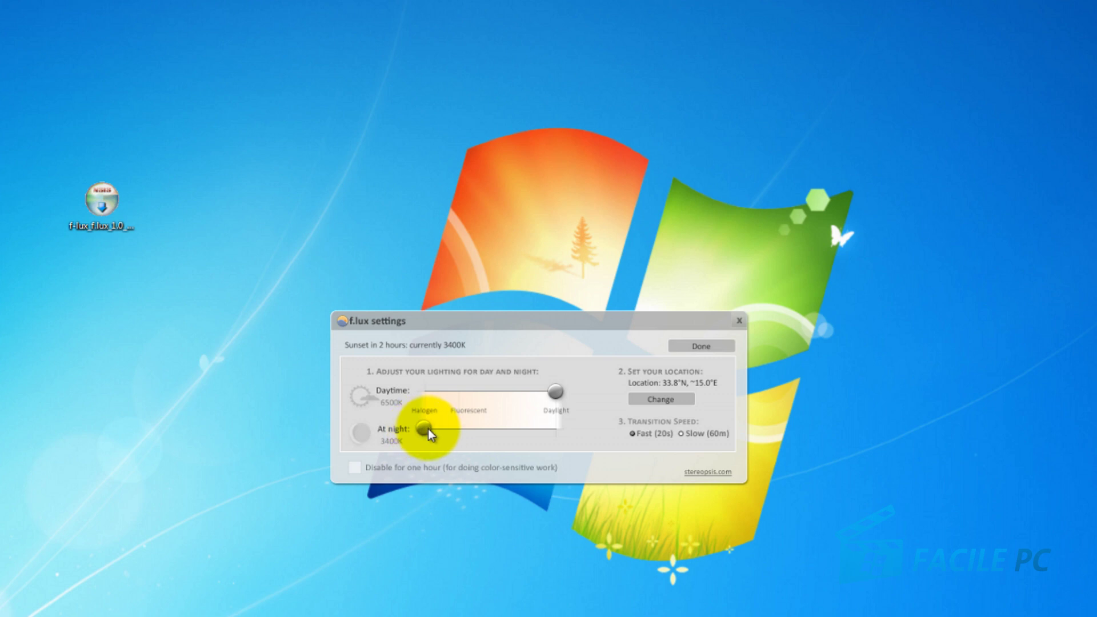
{"action": "left_click_drag", "start_coordinate": [427, 429], "coordinate": [494, 430]}
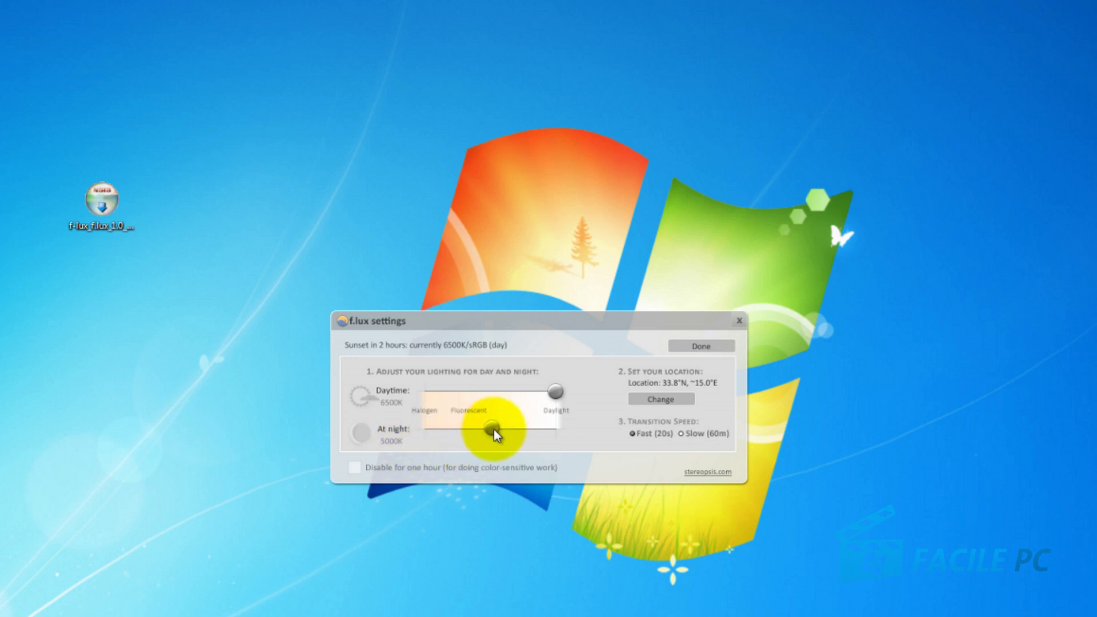
{"action": "left_click_drag", "start_coordinate": [494, 429], "coordinate": [559, 433]}
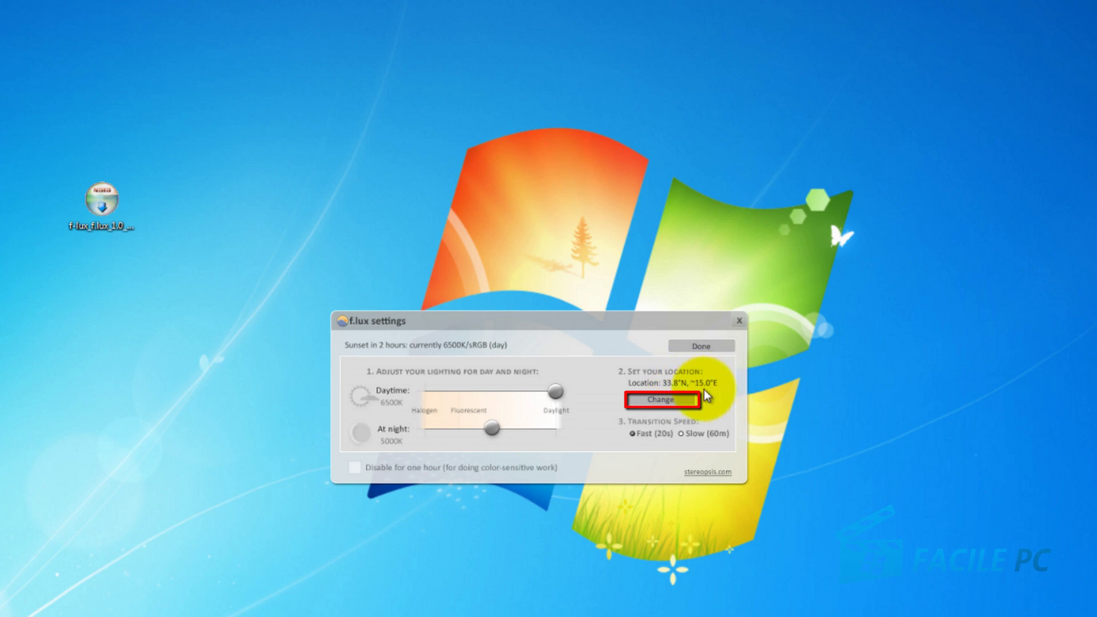
Locate the computer on the f.lux map page, allowing location access once, and copy the resulting coordinates.
{"action": "left_click", "coordinate": [671, 401]}
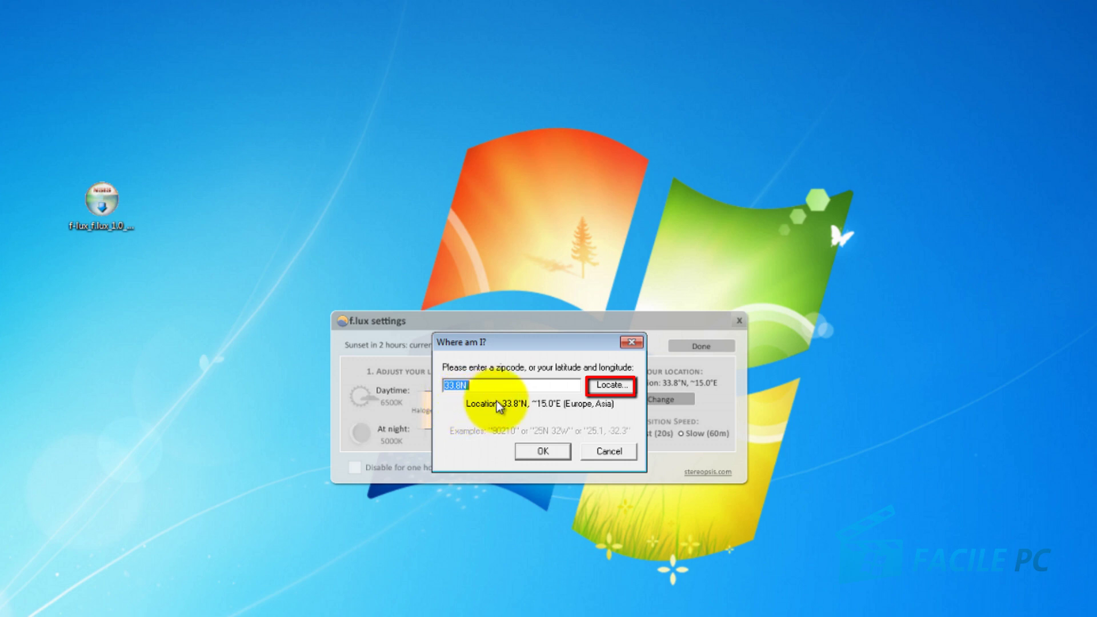
{"action": "left_click", "coordinate": [616, 387]}
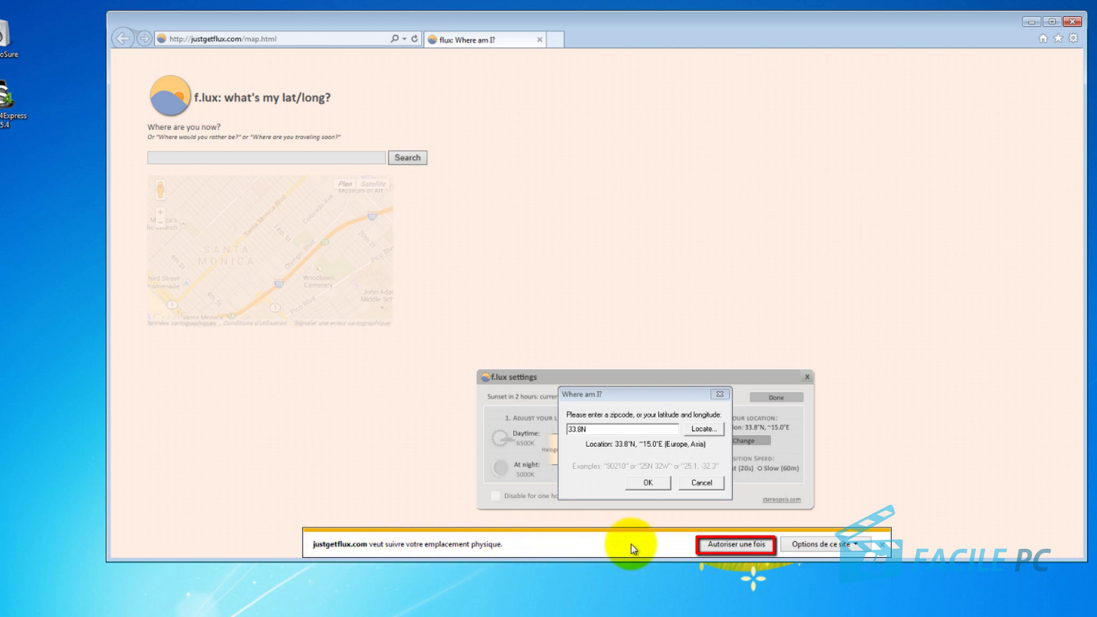
{"action": "left_click", "coordinate": [733, 547]}
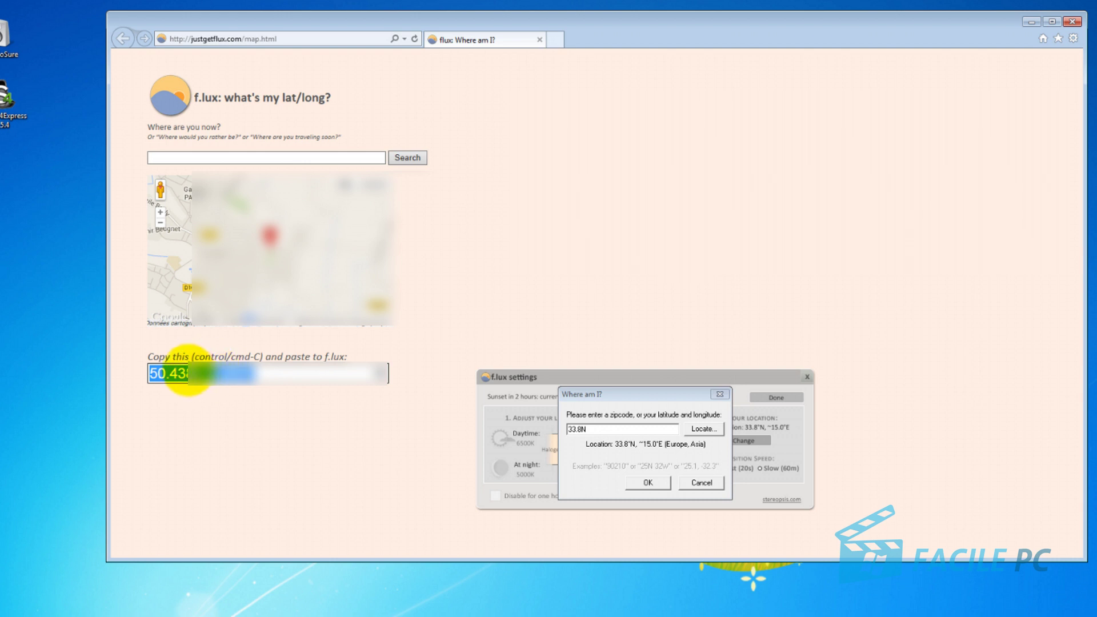
{"action": "right_click", "coordinate": [200, 386]}
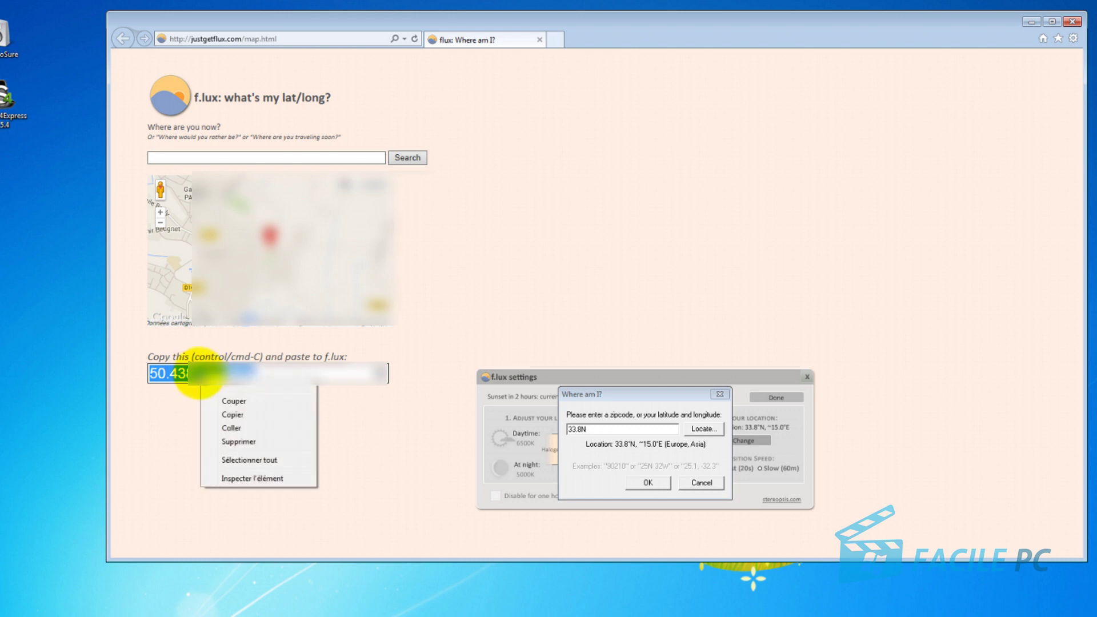
{"action": "left_click", "coordinate": [229, 413]}
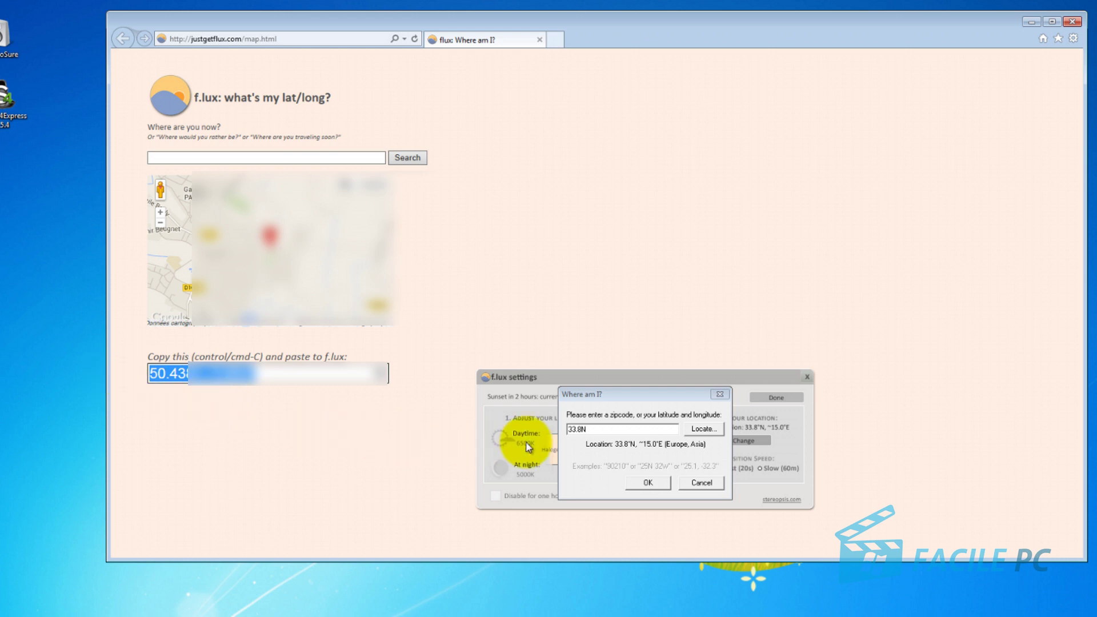
Replace the location in the Where am I? dialog with the copied coordinates and confirm it.
{"action": "left_click", "coordinate": [603, 429]}
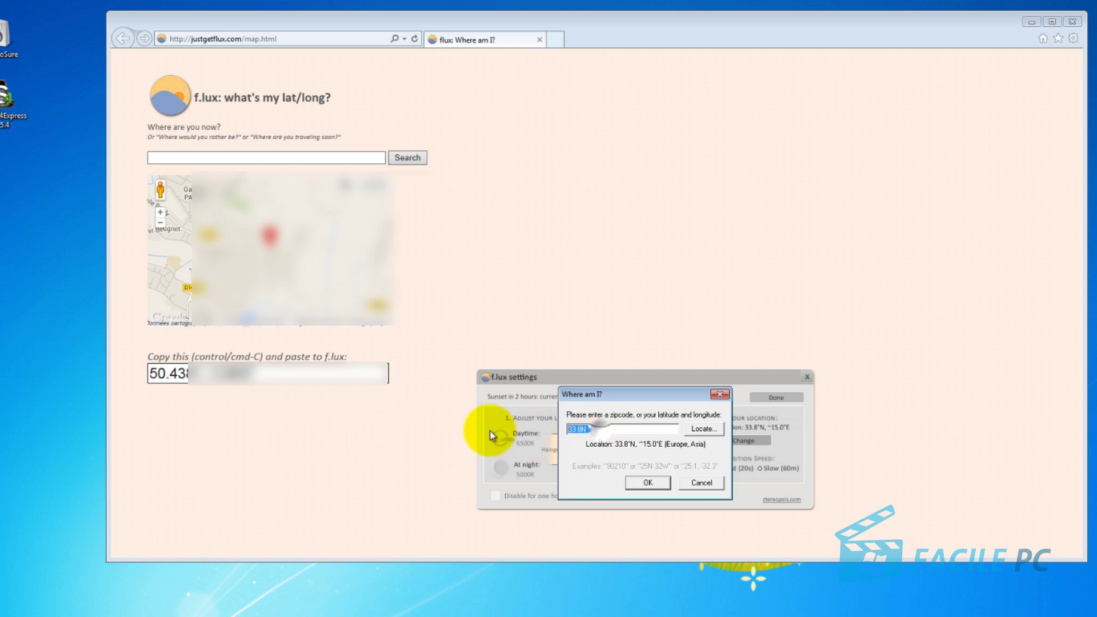
{"action": "left_click_drag", "start_coordinate": [311, 377], "coordinate": [39, 375]}
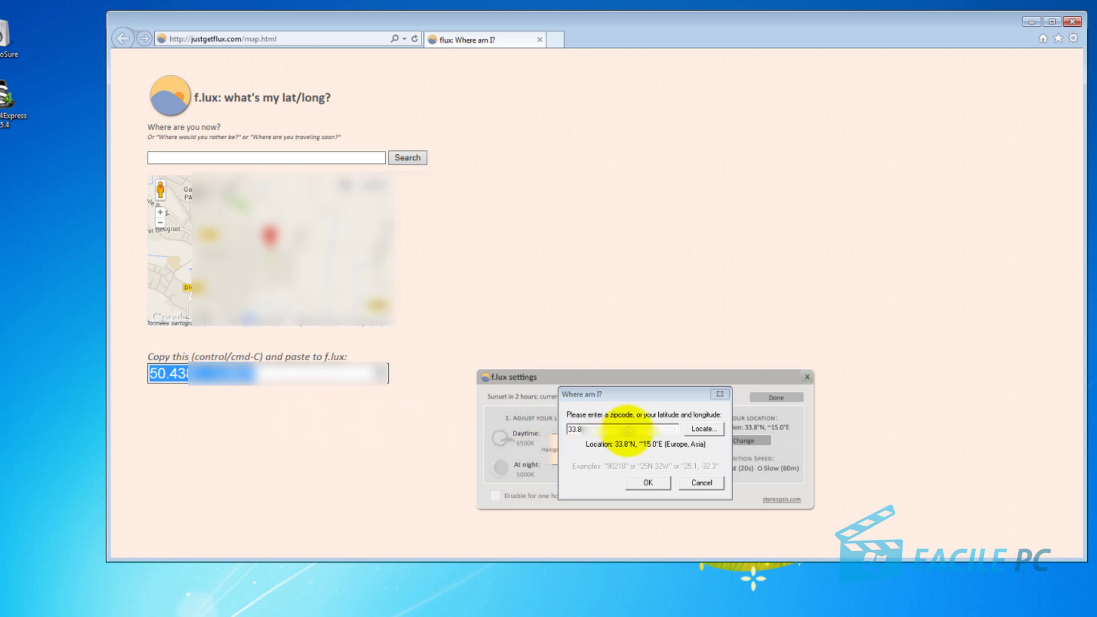
{"action": "left_click", "coordinate": [624, 417]}
{"action": "key", "text": "ctrl+v"}
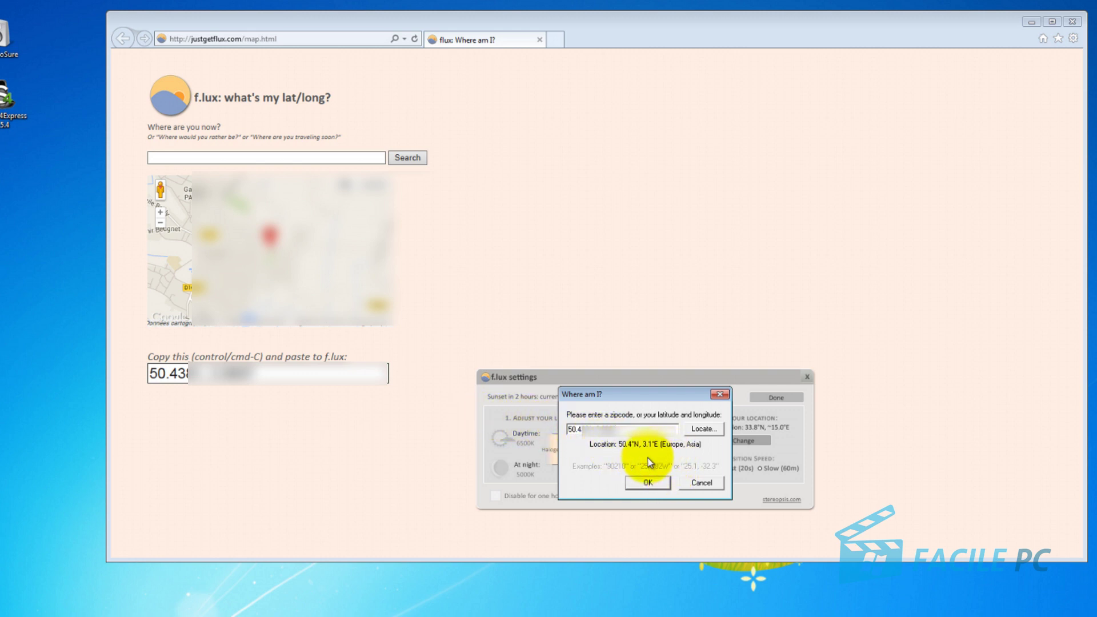
{"action": "left_click", "coordinate": [643, 481]}
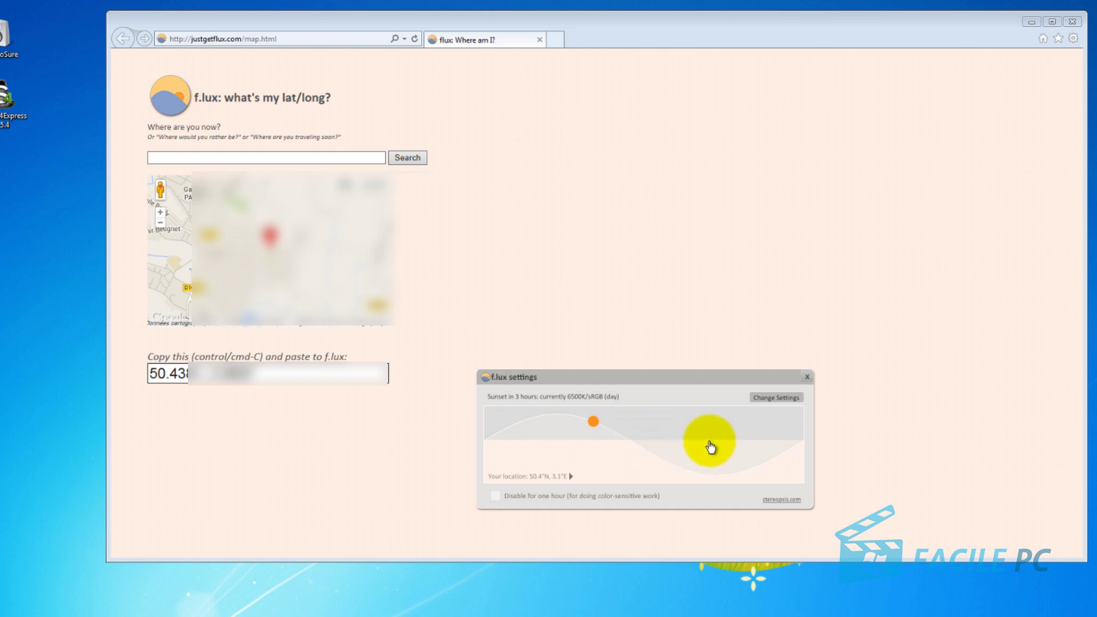
Try the Slow (60m) transition speed, switch back to Fast (20s), and finish editing the settings.
{"action": "left_click", "coordinate": [794, 402]}
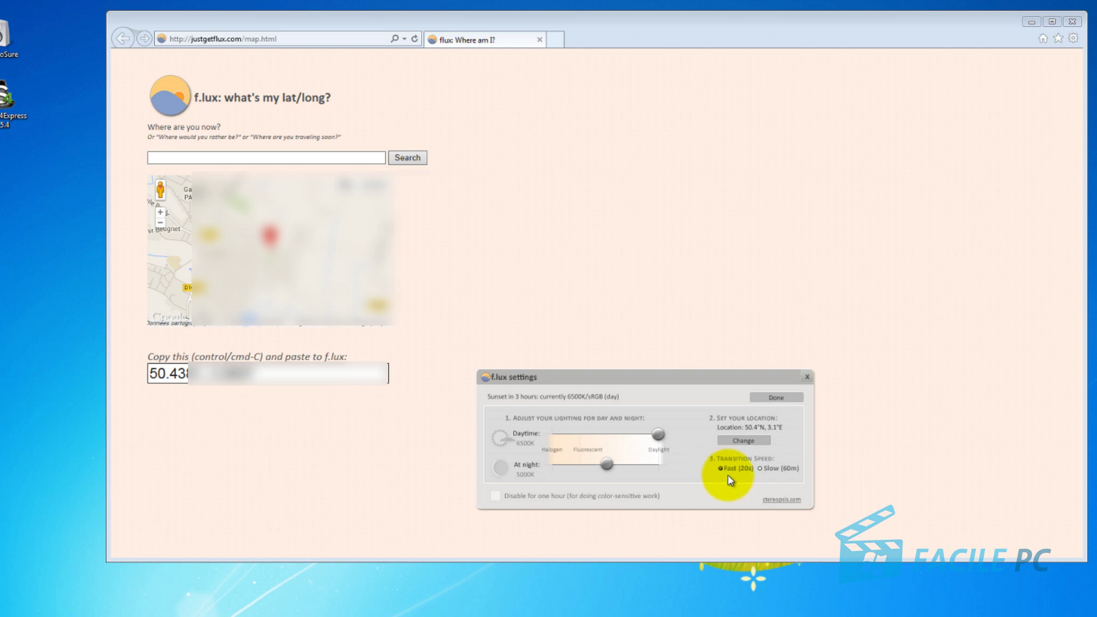
{"action": "left_click", "coordinate": [759, 469]}
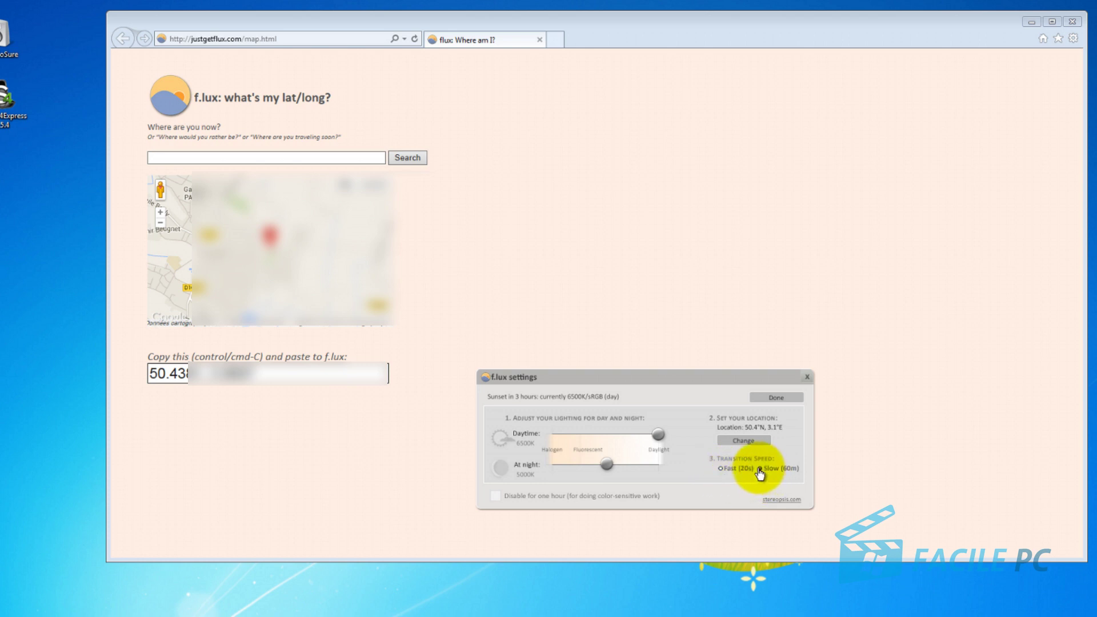
{"action": "left_click", "coordinate": [721, 468]}
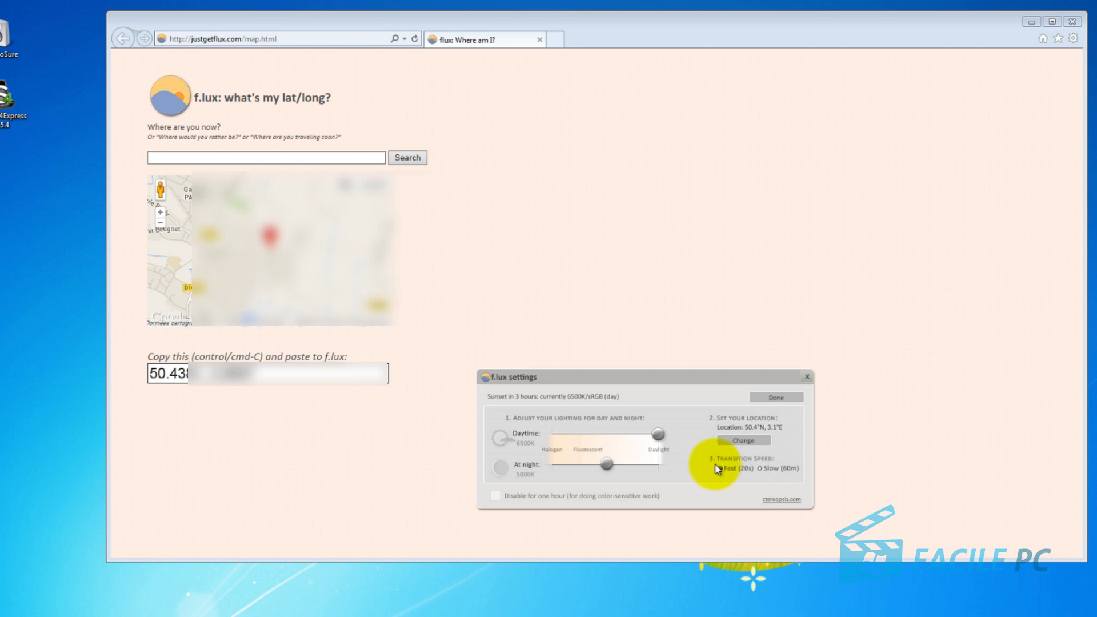
{"action": "left_click", "coordinate": [781, 400]}
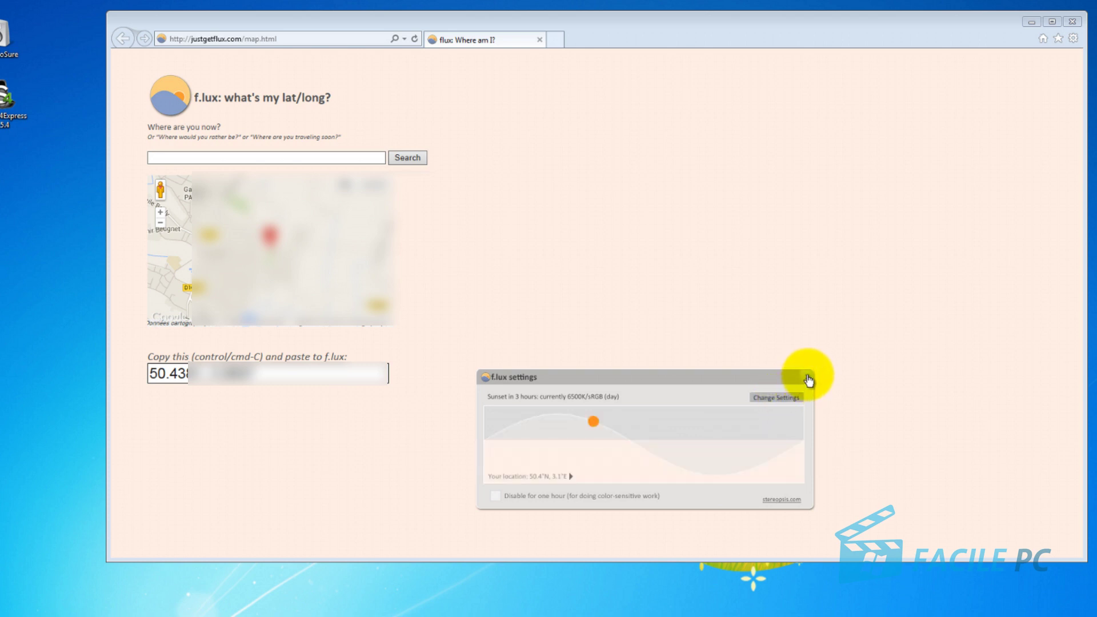
Close the f.lux settings window and the browser window with the location map.
{"action": "left_click", "coordinate": [808, 377]}
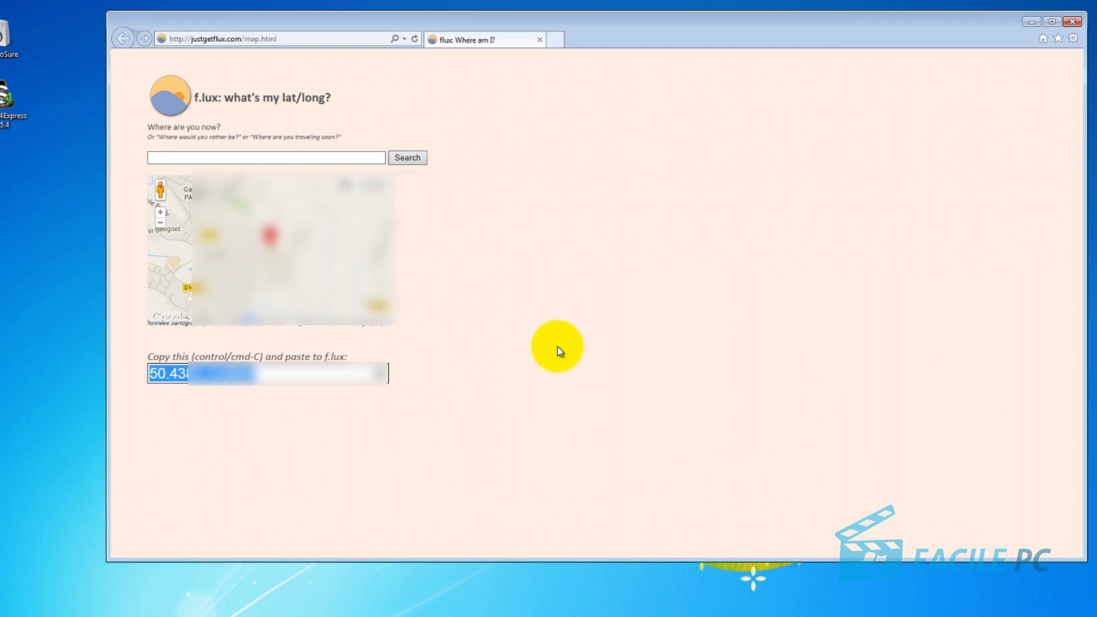
{"action": "left_click", "coordinate": [1071, 23]}
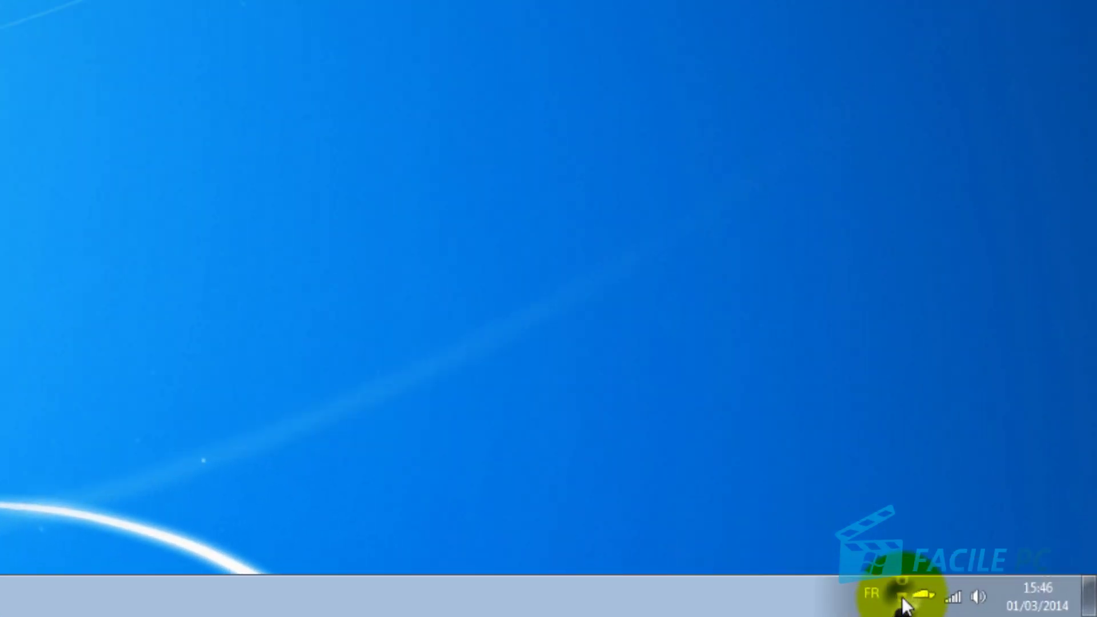
Reopen the f.lux settings window from the hidden notification area icons.
{"action": "left_click", "coordinate": [901, 597]}
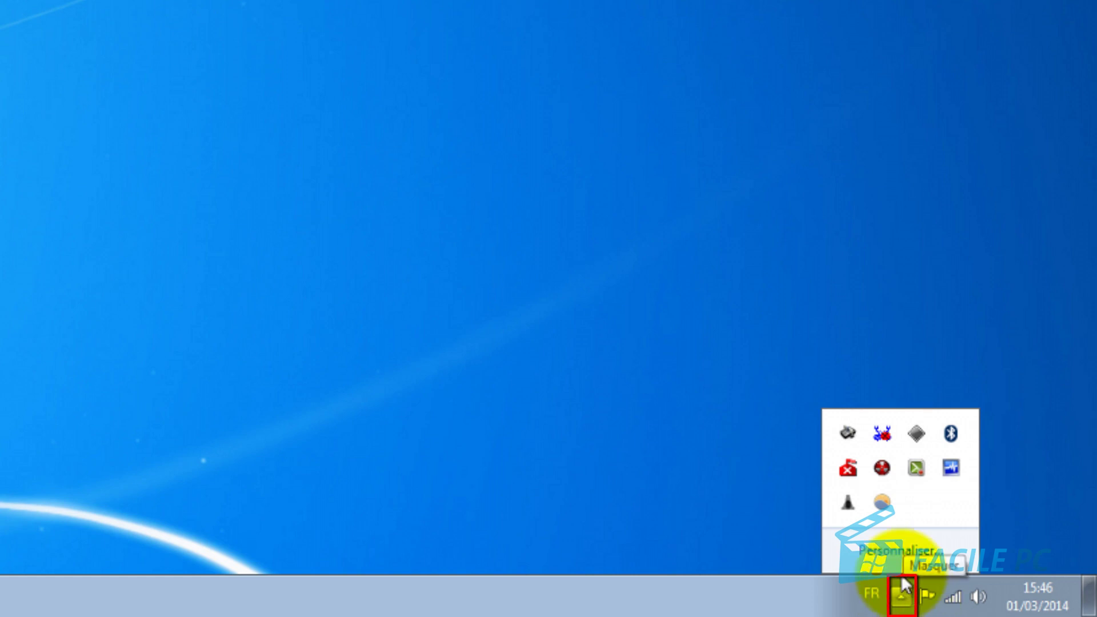
{"action": "left_click", "coordinate": [887, 504]}
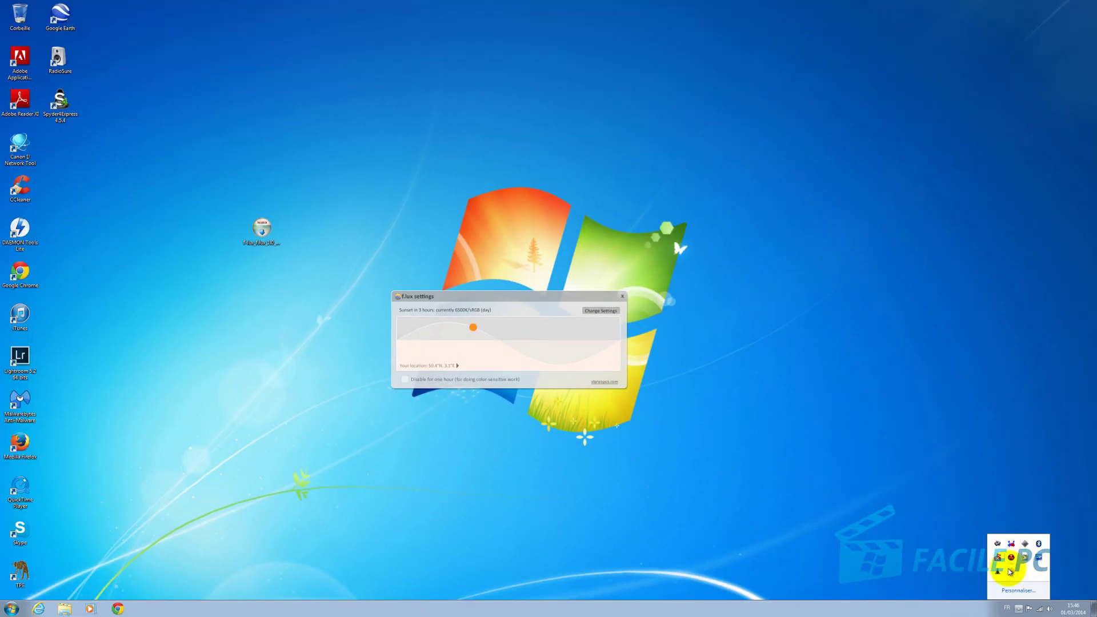
{"action": "left_click", "coordinate": [462, 326]}
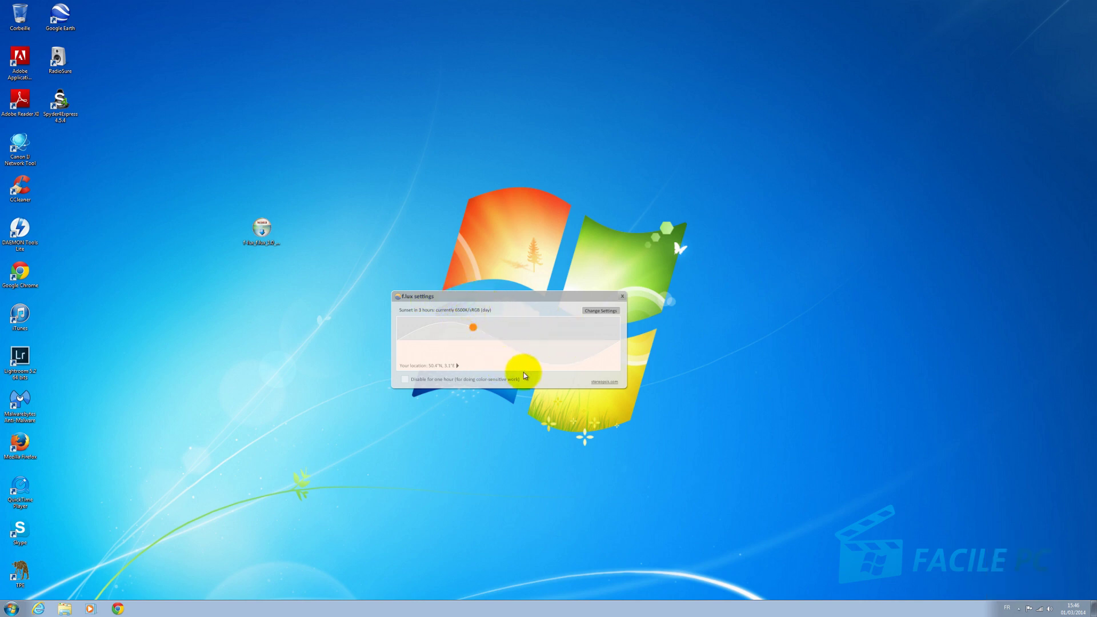